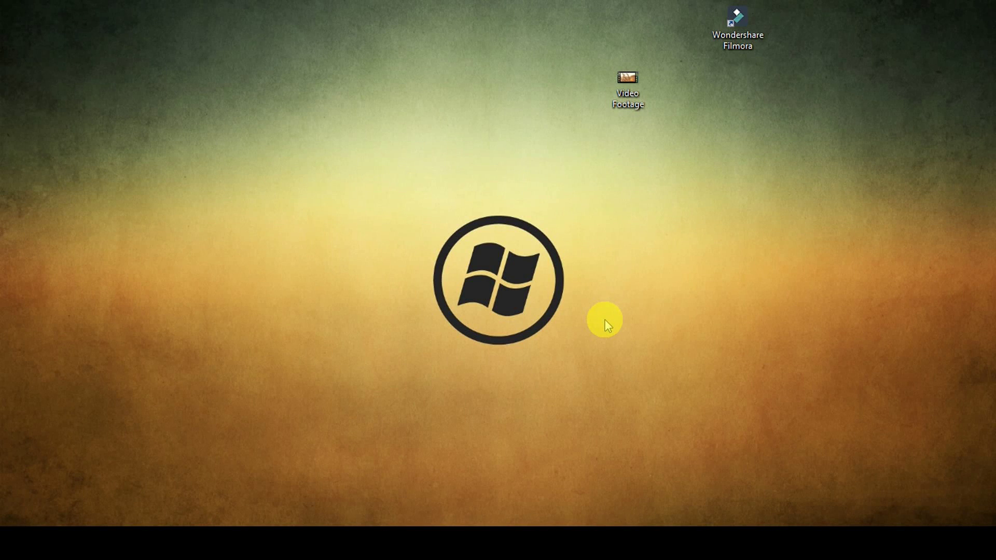
# Launch Wondershare Filmora from its desktop shortcut into an empty untitled 16:9 project.
pyautogui.doubleClick(738, 39)
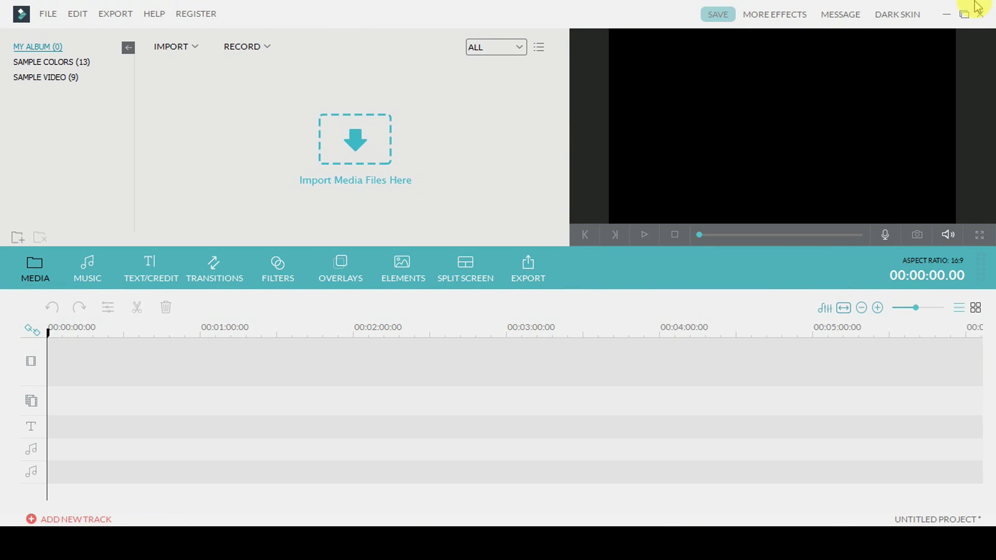
# Import the Video Footage file from the desktop and place it on the video track.
pyautogui.click(945, 14)
pyautogui.moveTo(642, 87); pyautogui.dragTo(341, 524)
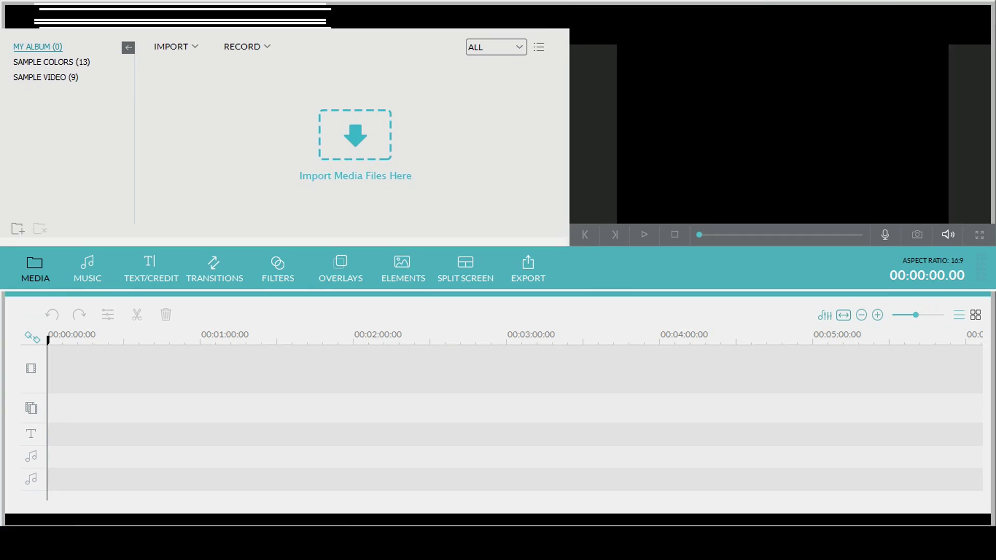
pyautogui.moveTo(360, 525); pyautogui.dragTo(421, 177)
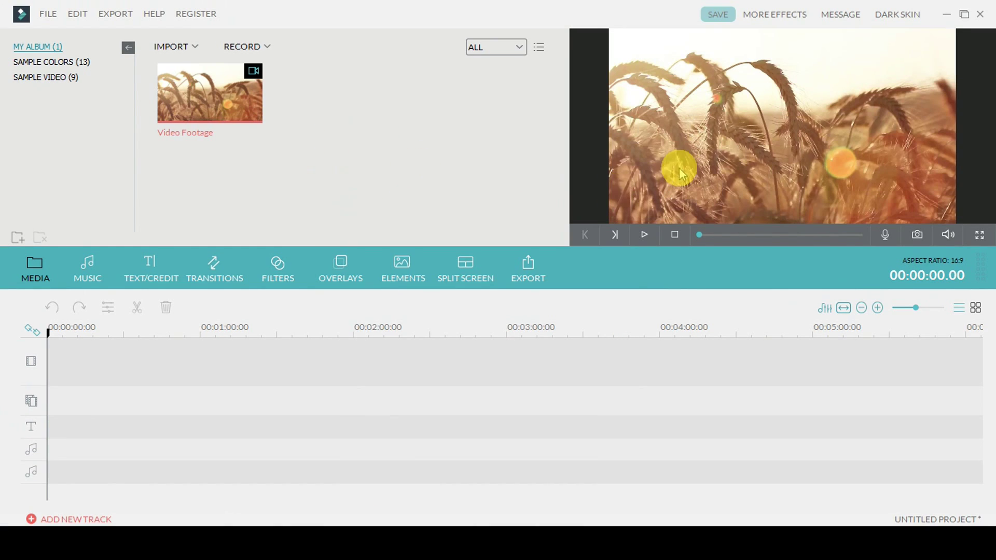
pyautogui.moveTo(254, 115); pyautogui.dragTo(141, 374)
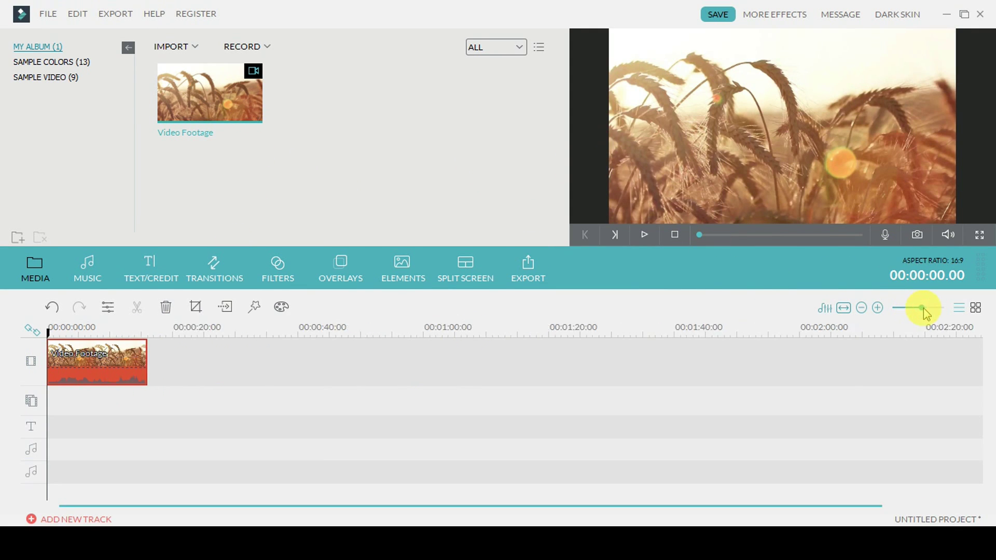
pyautogui.moveTo(915, 310); pyautogui.dragTo(928, 308)
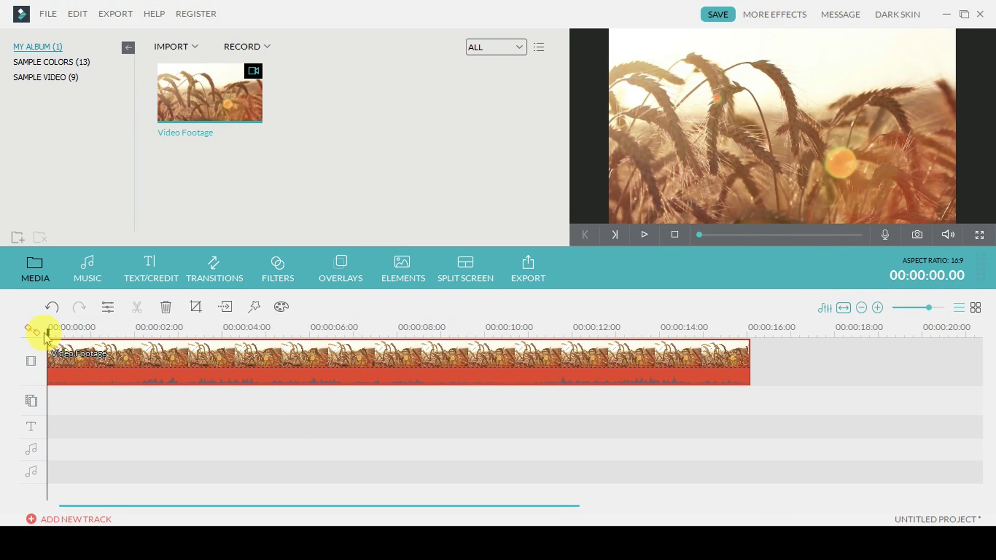
# Preview the wheat-field footage, then mute the clip's audio.
pyautogui.click(644, 234)
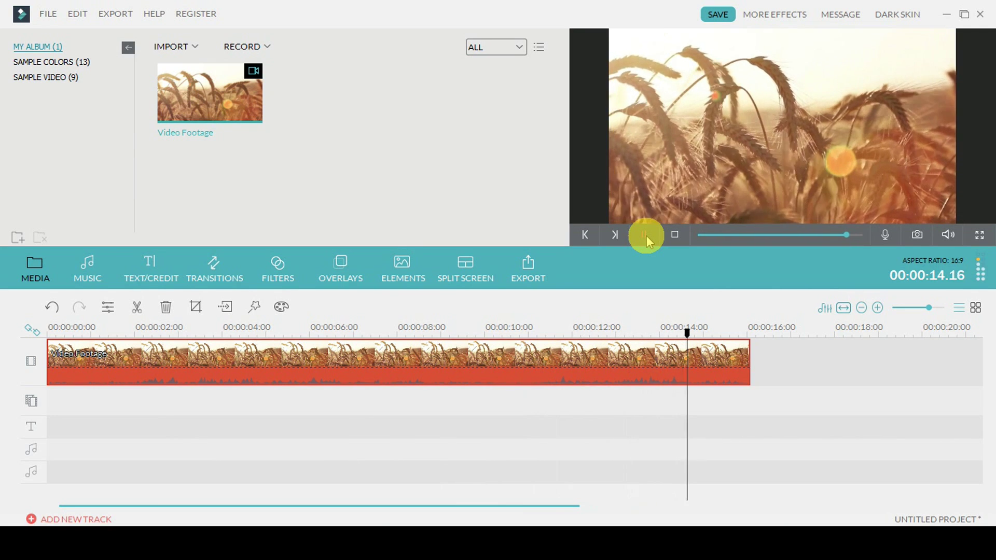
pyautogui.click(674, 235)
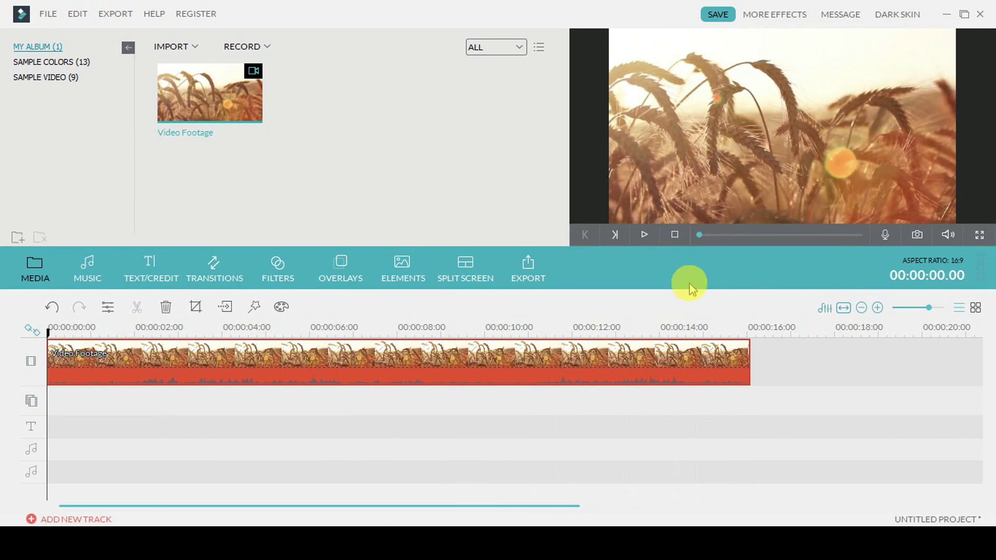
pyautogui.rightClick(437, 357)
pyautogui.click(485, 262)
# Add a Black sample color clip to the overlay track and park the playhead at 00:00:00.23.
pyautogui.click(43, 64)
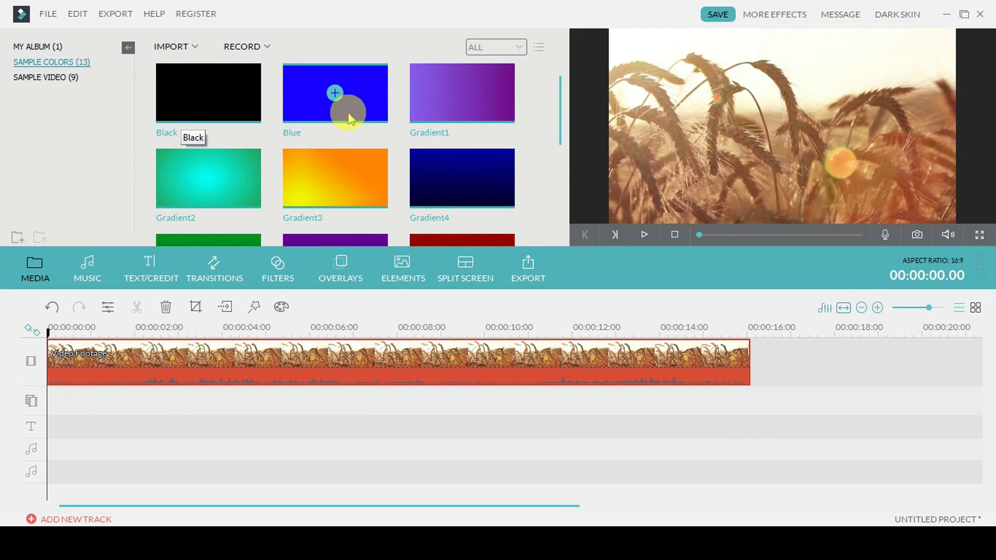
pyautogui.moveTo(561, 131); pyautogui.dragTo(565, 91)
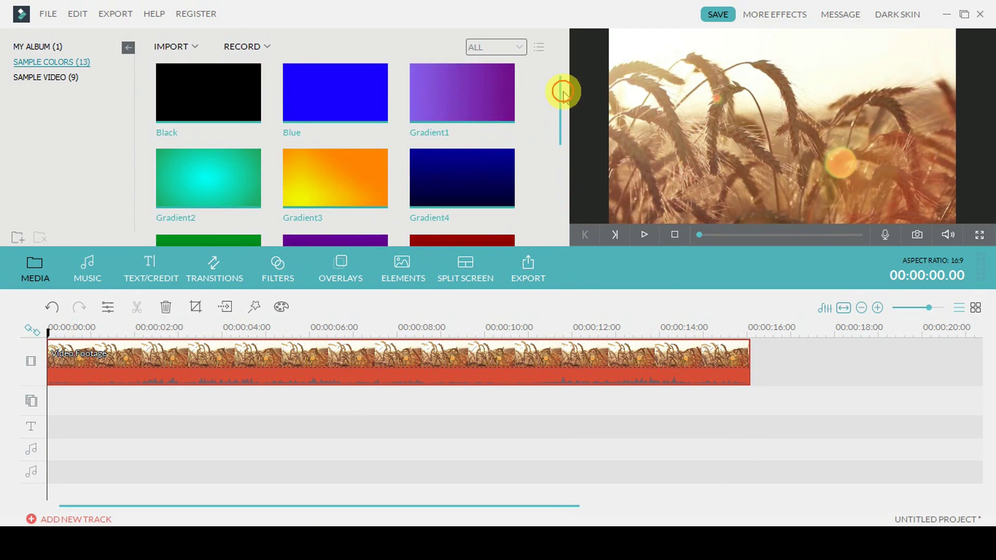
pyautogui.moveTo(237, 100)
pyautogui.mouseDown()
pyautogui.moveTo(83, 415)
pyautogui.moveTo(98, 413)
pyautogui.mouseUp()
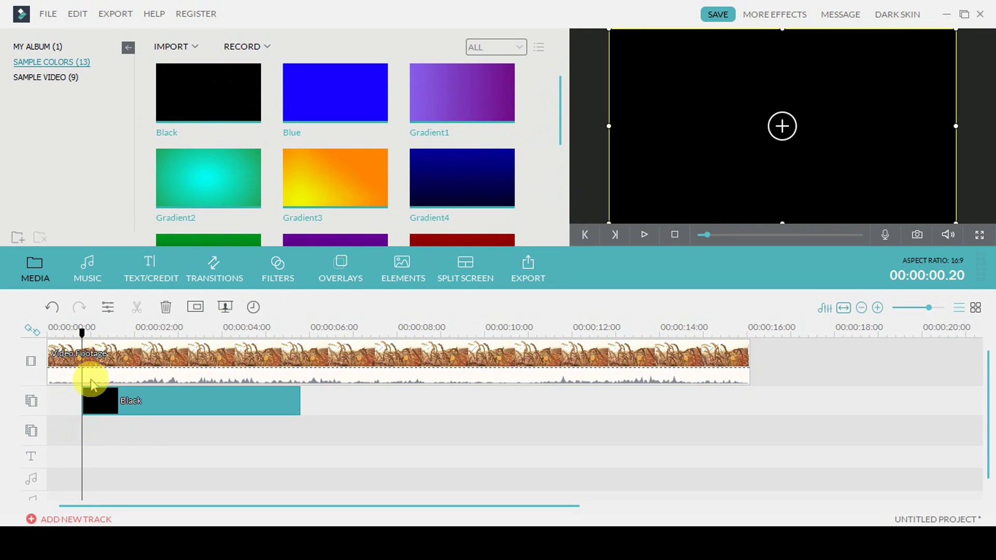
pyautogui.moveTo(82, 337)
pyautogui.mouseDown()
pyautogui.moveTo(59, 342)
pyautogui.moveTo(77, 338)
pyautogui.mouseUp()
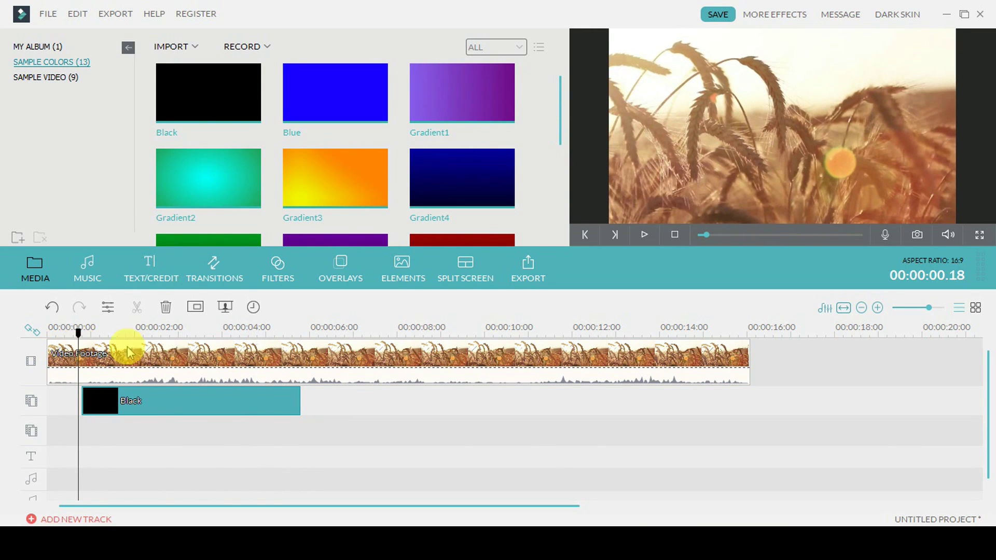
pyautogui.click(643, 237)
pyautogui.click(644, 238)
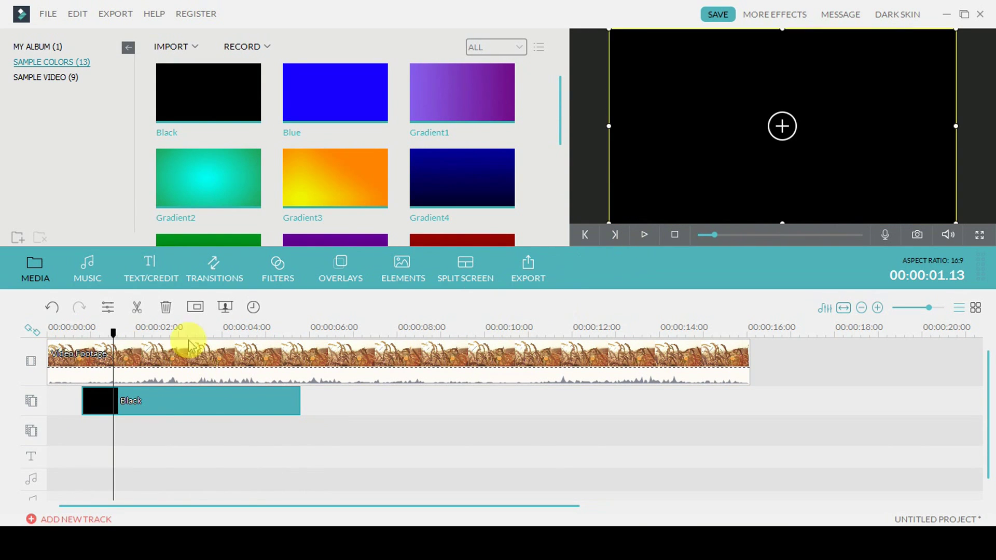
pyautogui.moveTo(114, 334); pyautogui.dragTo(86, 334)
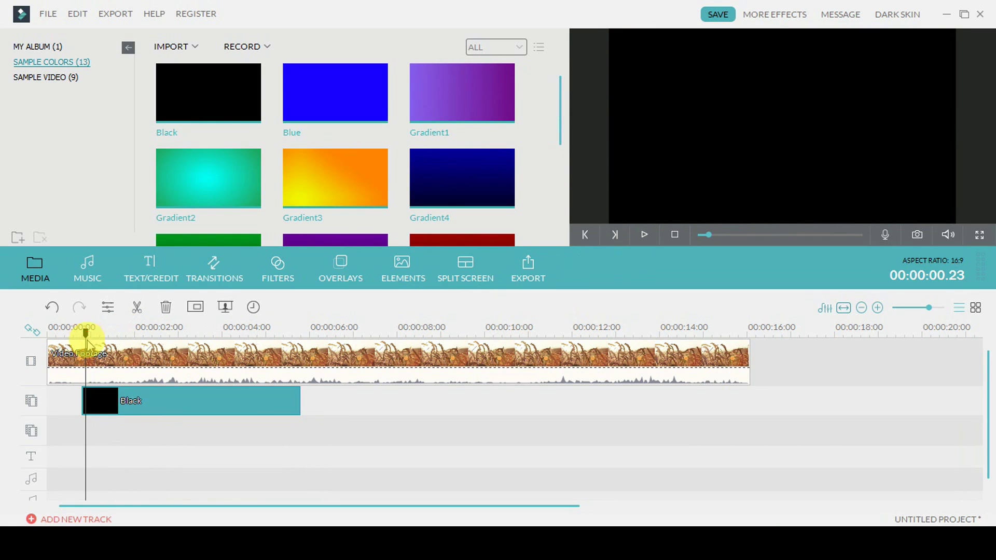
pyautogui.click(91, 403)
# Split the Black clip at 00:00:00.23 and delete its longer remainder.
pyautogui.rightClick(108, 412)
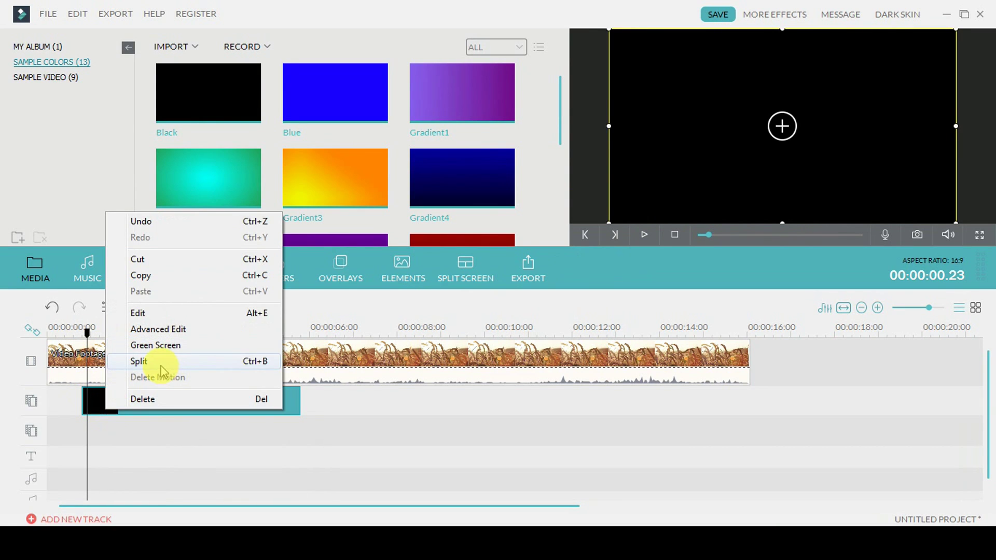
pyautogui.click(225, 362)
pyautogui.moveTo(126, 405); pyautogui.dragTo(176, 404)
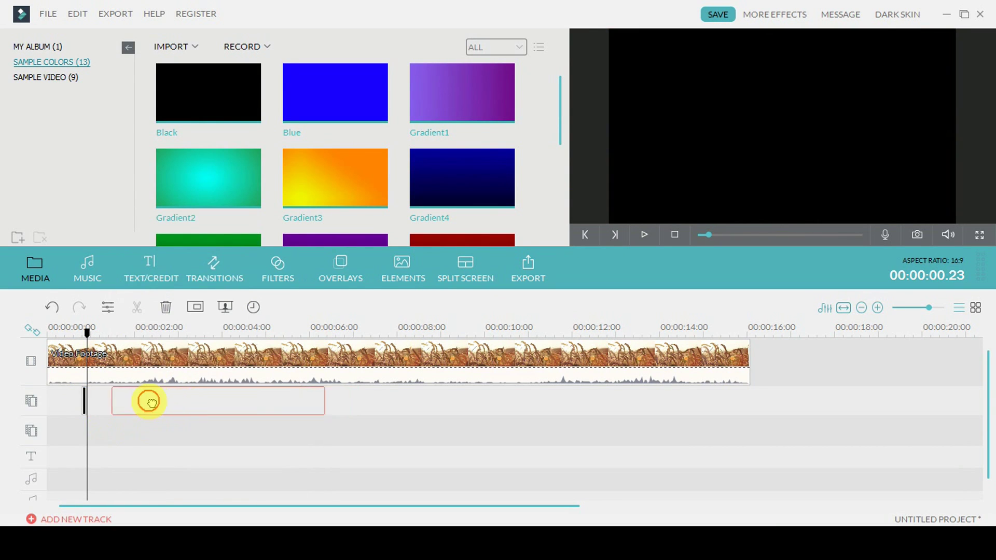
pyautogui.rightClick(183, 403)
pyautogui.click(197, 390)
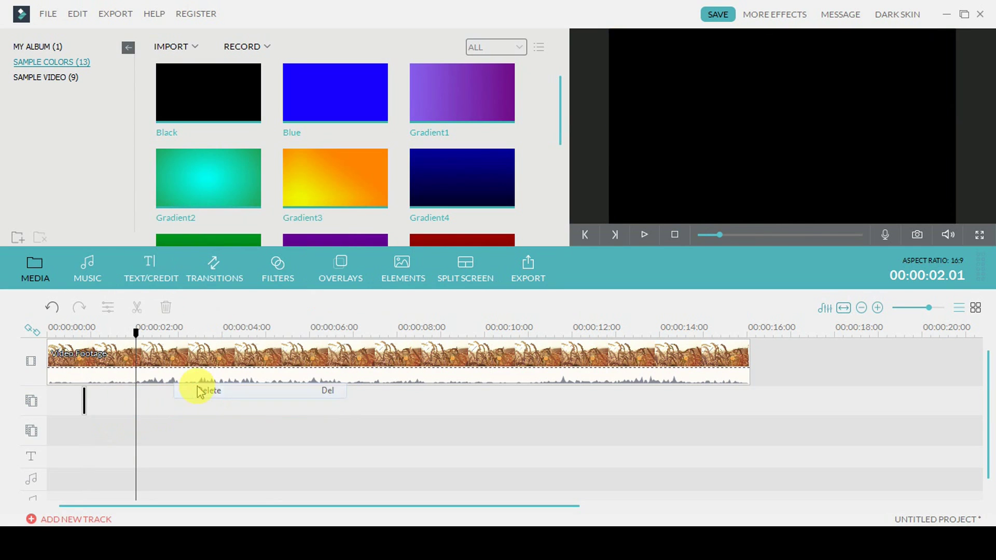
# Copy the short black sliver that remains.
pyautogui.click(85, 402)
pyautogui.rightClick(83, 400)
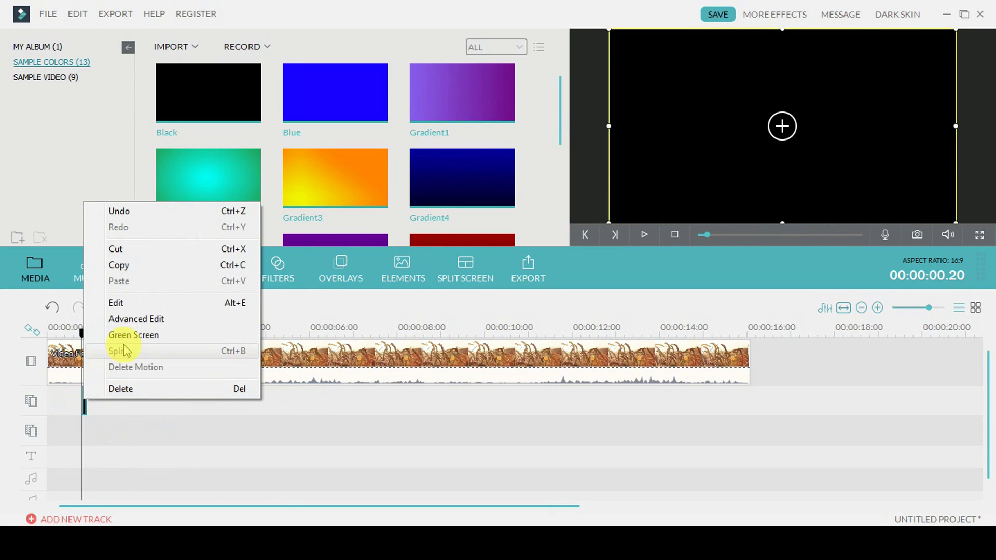
pyautogui.click(130, 266)
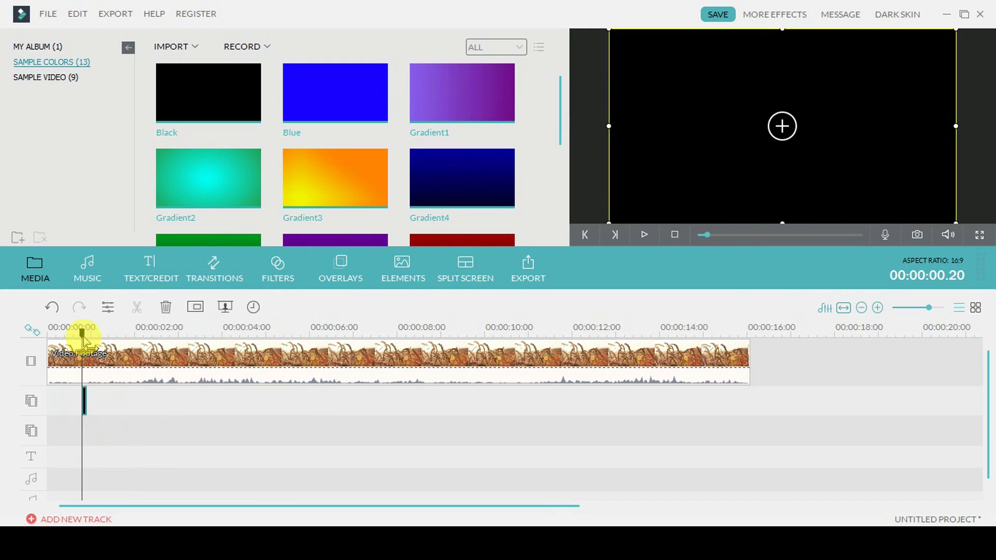
pyautogui.moveTo(82, 333); pyautogui.dragTo(89, 335)
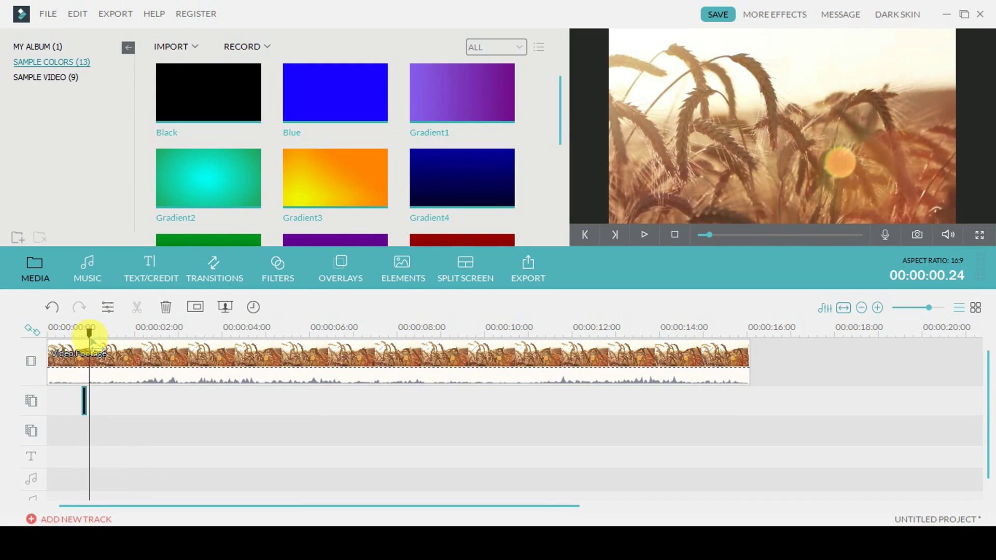
# Paste two copies of the black sliver right after the original.
pyautogui.rightClick(92, 410)
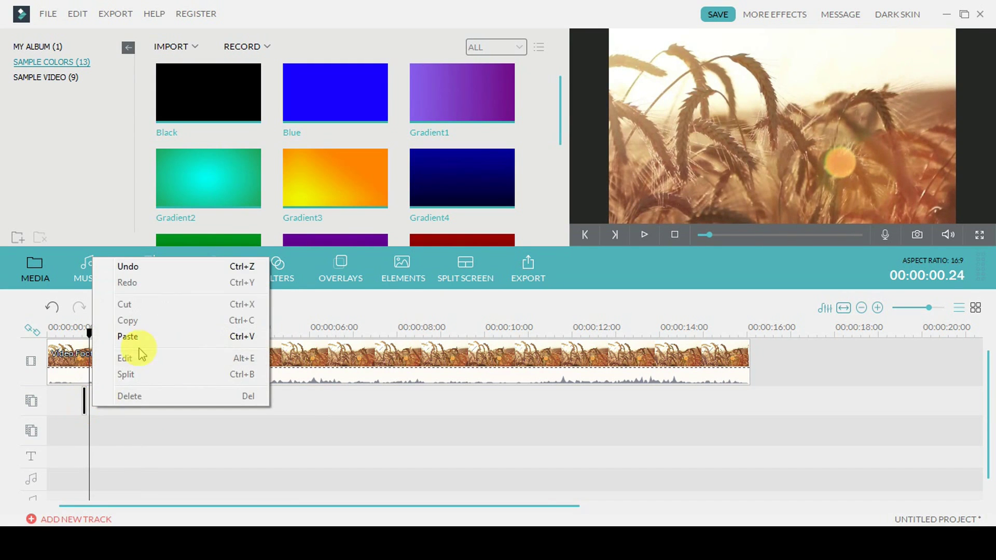
pyautogui.click(129, 337)
pyautogui.moveTo(89, 334); pyautogui.dragTo(95, 338)
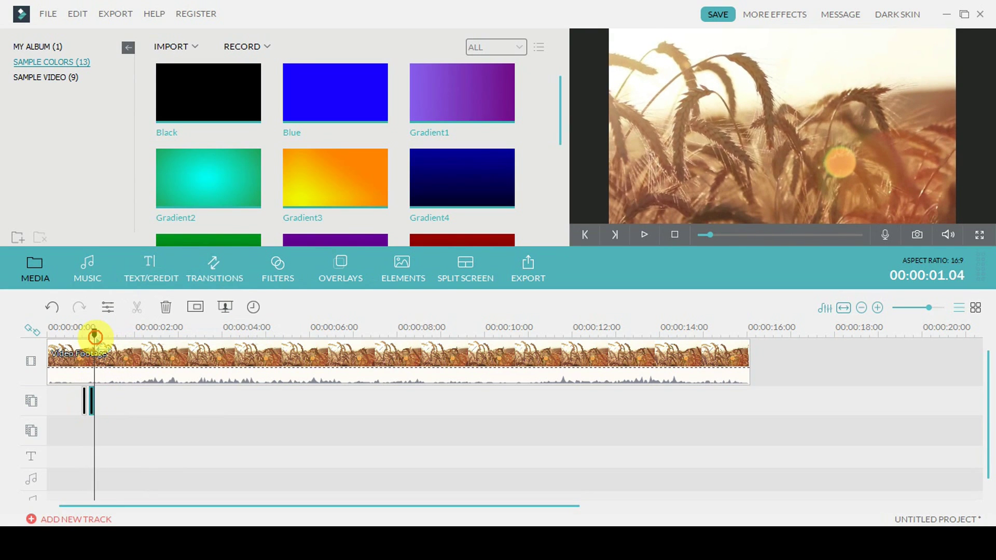
pyautogui.rightClick(106, 400)
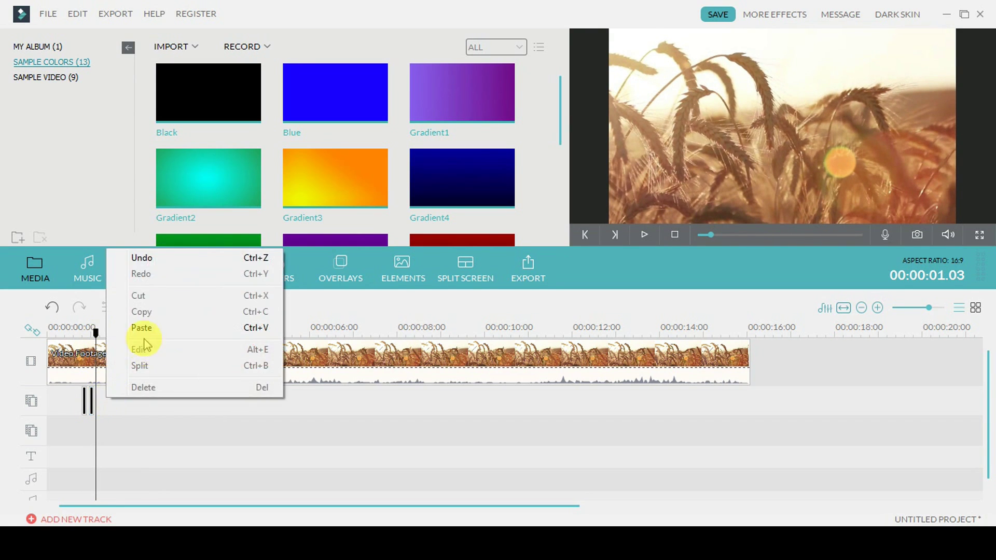
pyautogui.click(140, 327)
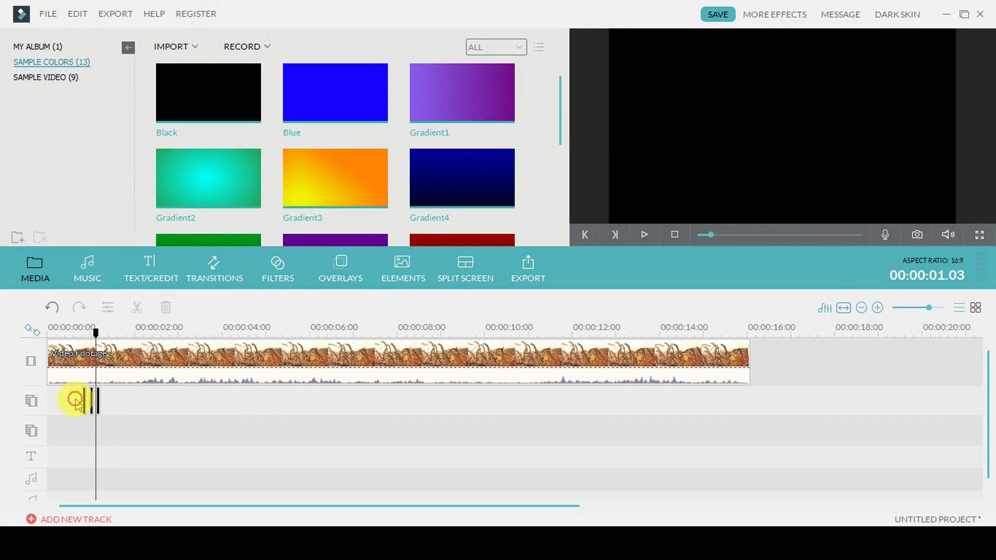
# Copy the sliver cluster and paste it at about 00:00:01.08.
pyautogui.click(88, 404)
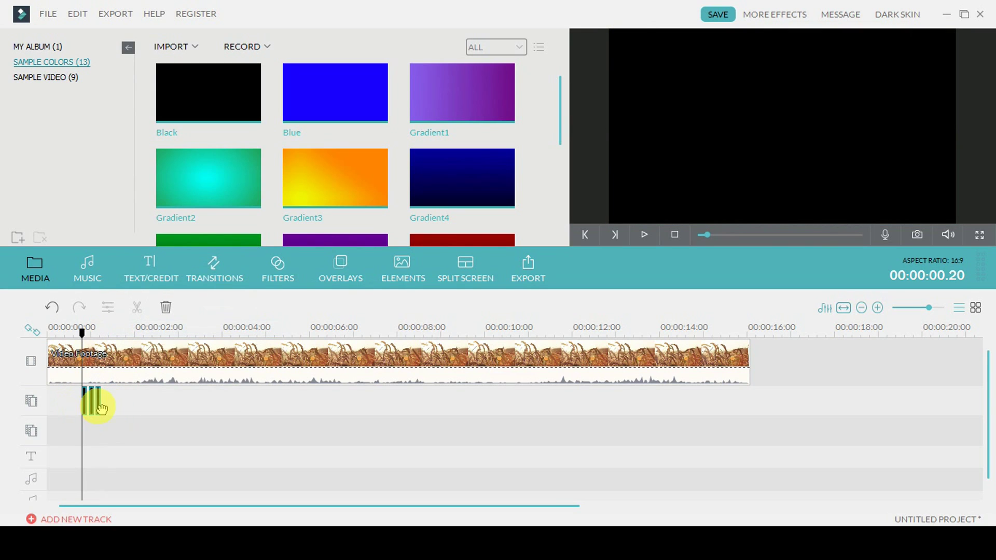
pyautogui.rightClick(100, 407)
pyautogui.click(149, 324)
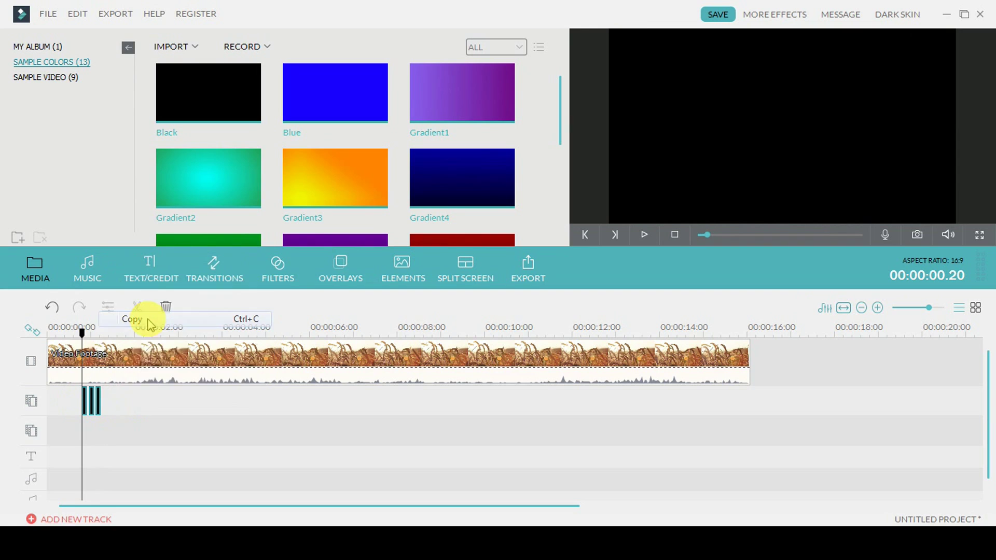
pyautogui.moveTo(83, 336); pyautogui.dragTo(104, 339)
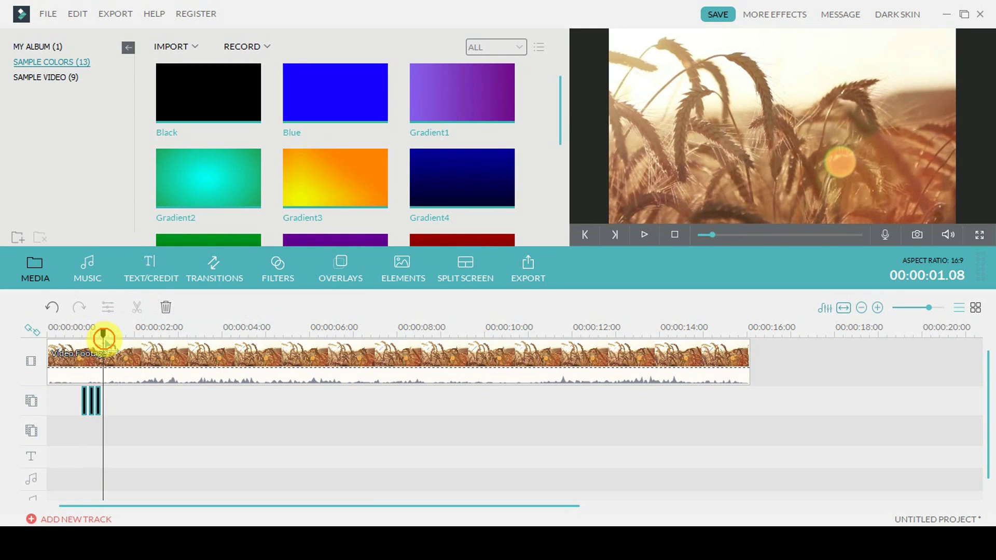
pyautogui.rightClick(117, 412)
pyautogui.click(168, 333)
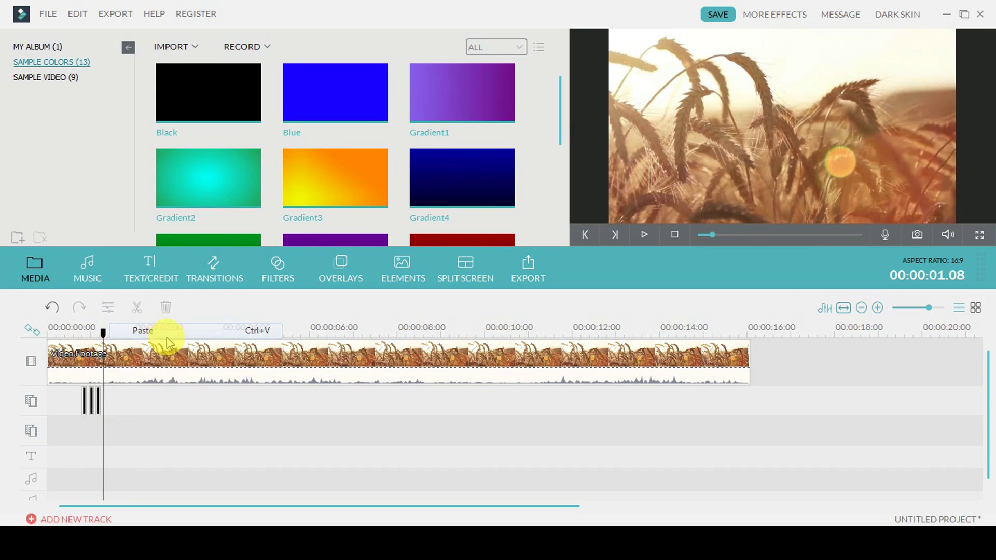
pyautogui.moveTo(102, 331); pyautogui.dragTo(127, 333)
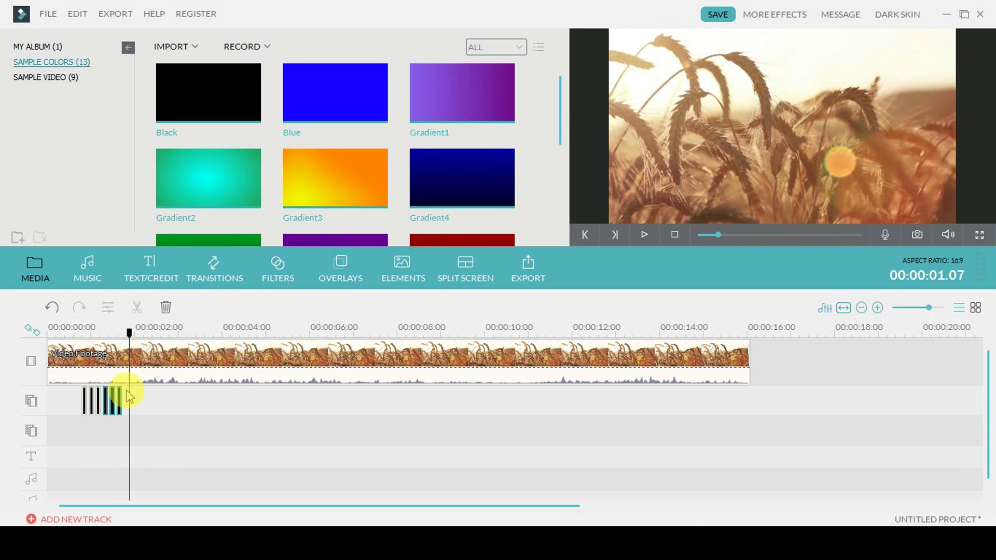
# Copy the whole group of black clips and paste it at their end.
pyautogui.click(79, 403)
pyautogui.rightClick(94, 403)
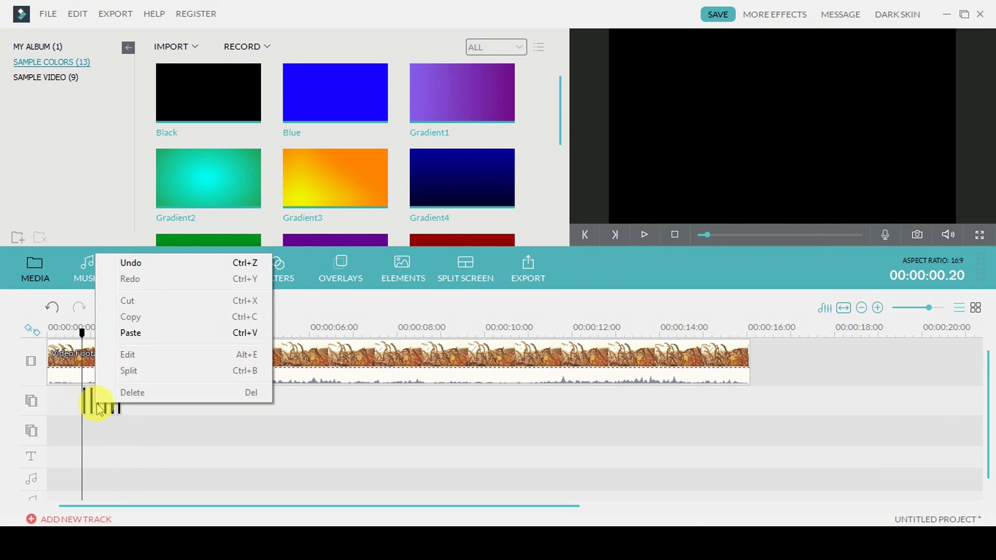
pyautogui.click(136, 419)
pyautogui.click(79, 410)
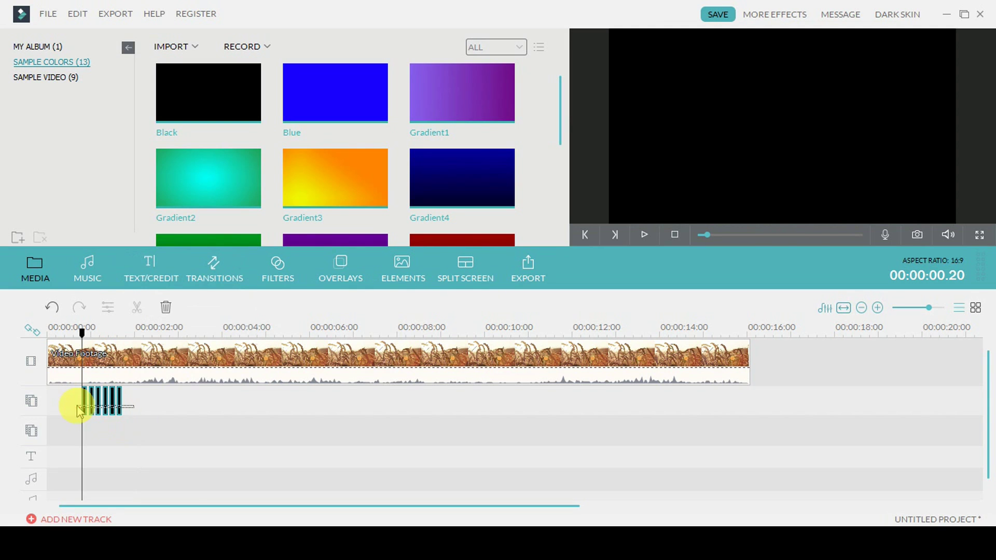
pyautogui.rightClick(108, 405)
pyautogui.click(141, 316)
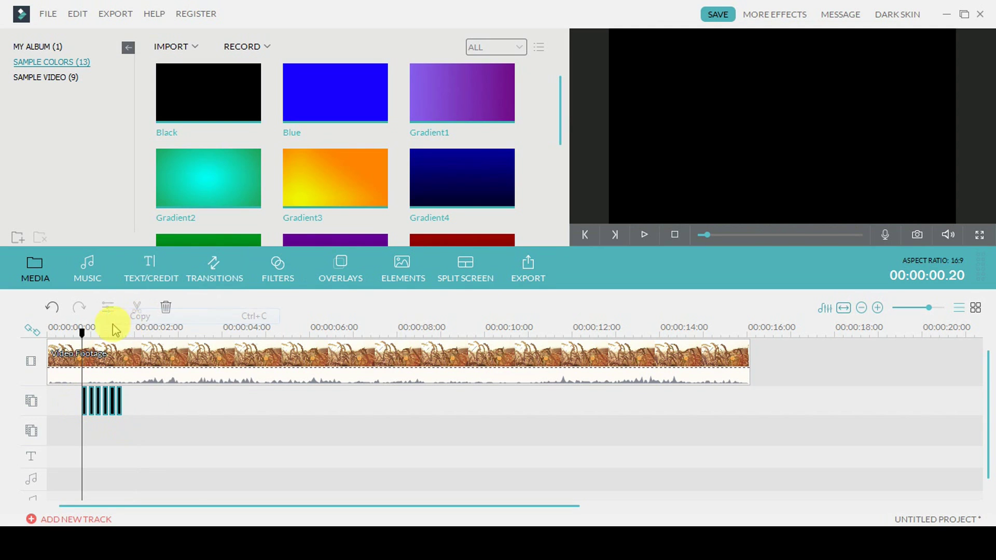
pyautogui.moveTo(82, 336); pyautogui.dragTo(124, 344)
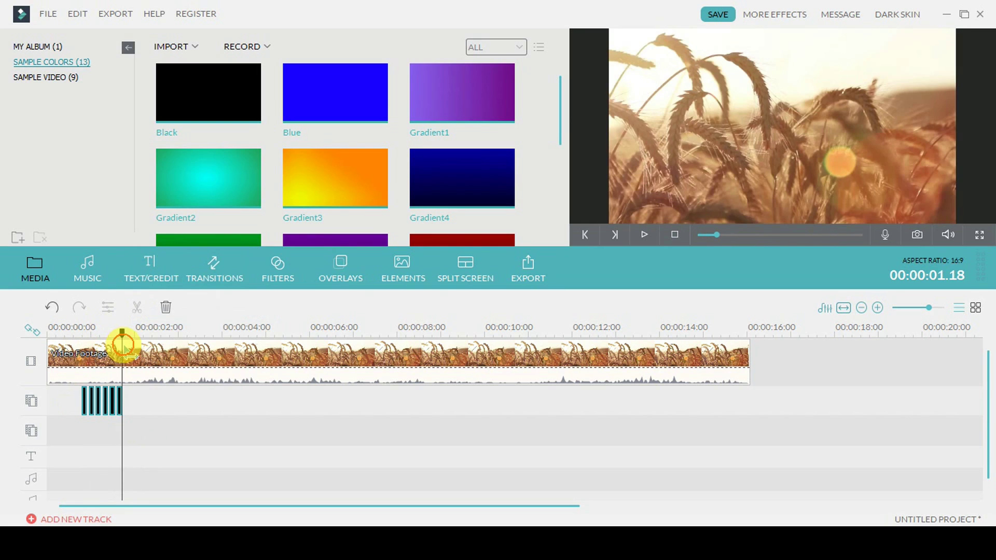
pyautogui.rightClick(131, 403)
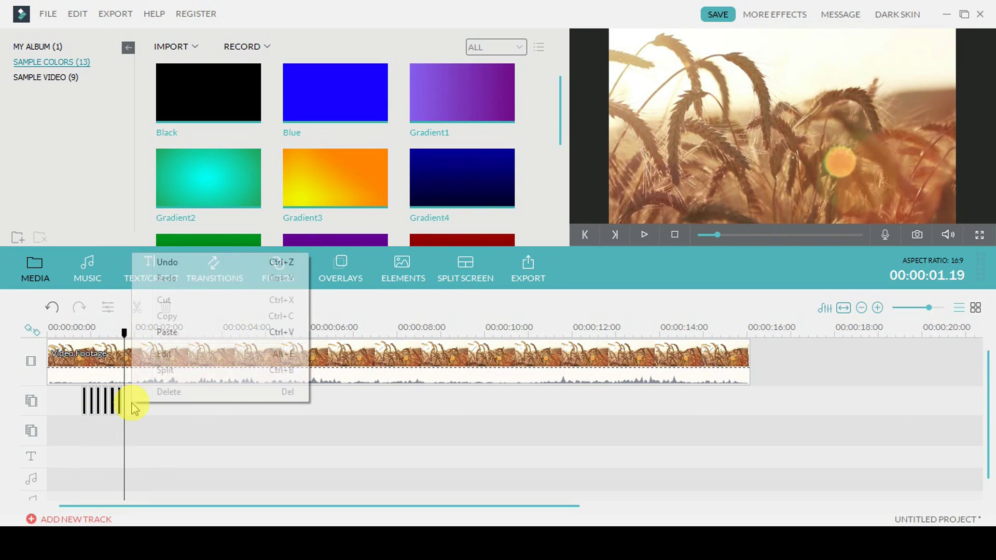
pyautogui.click(176, 338)
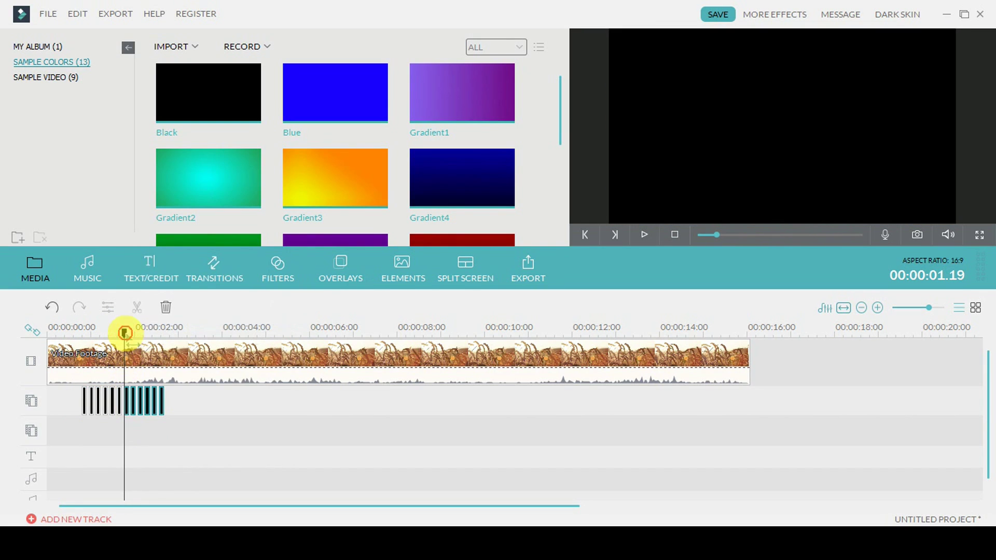
# Paste three more copies end to end, extending the strip to about 00:00:04.20.
pyautogui.moveTo(124, 332); pyautogui.dragTo(165, 339)
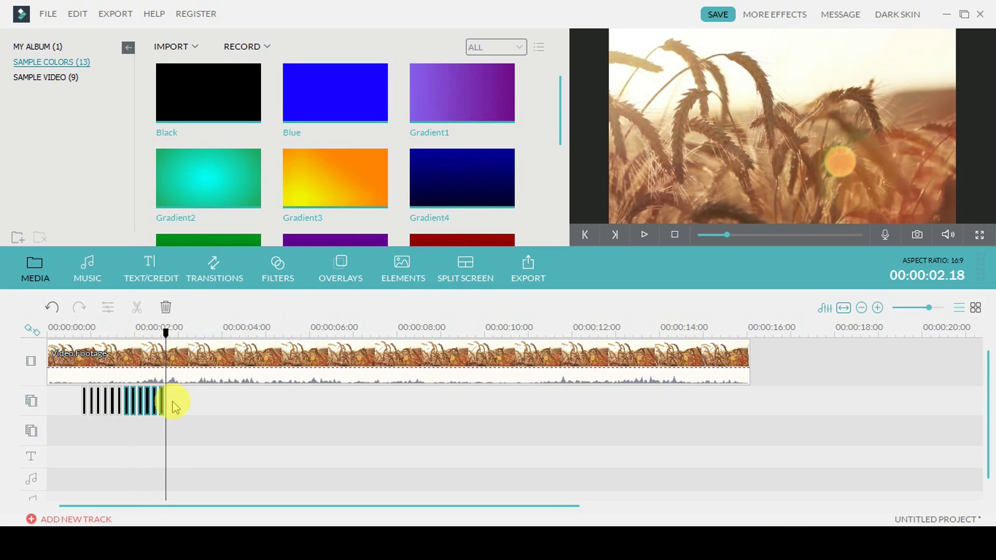
pyautogui.rightClick(171, 403)
pyautogui.click(206, 333)
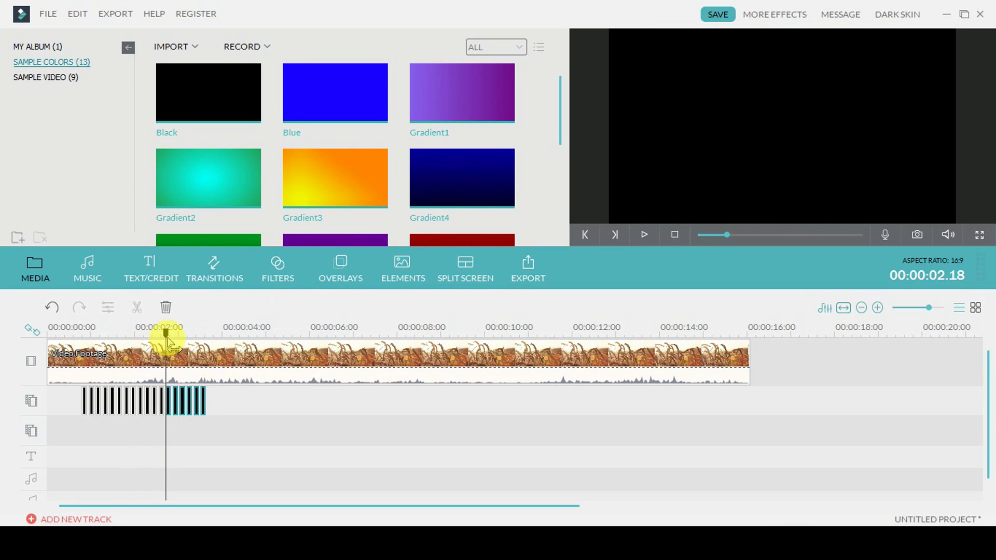
pyautogui.moveTo(166, 332); pyautogui.dragTo(209, 355)
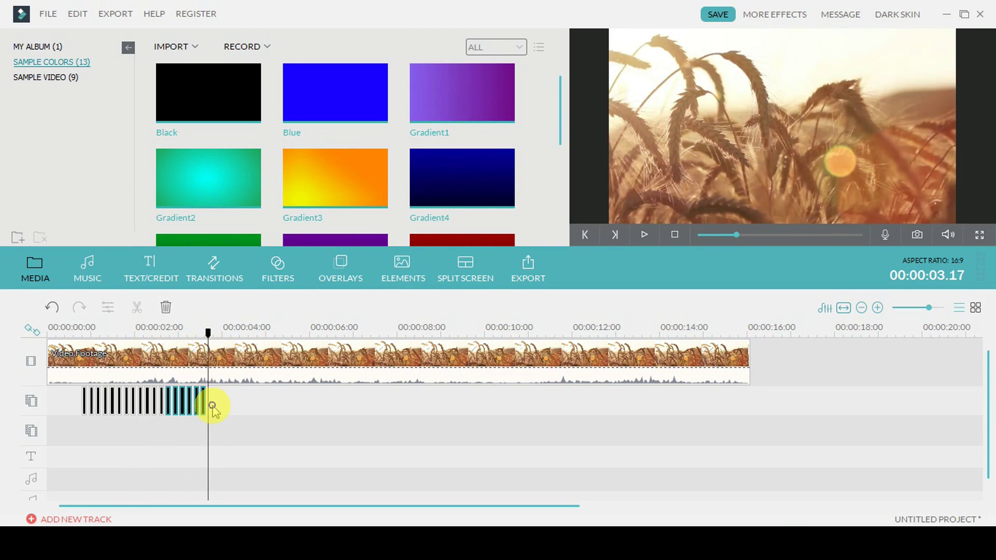
pyautogui.rightClick(211, 402)
pyautogui.click(244, 337)
pyautogui.moveTo(208, 342); pyautogui.dragTo(251, 338)
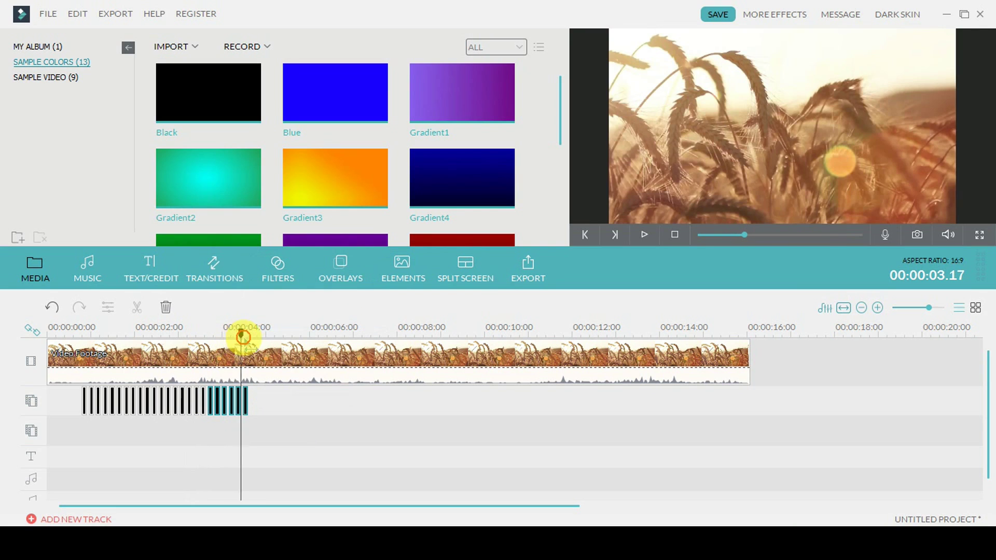
pyautogui.click(256, 403)
pyautogui.rightClick(256, 404)
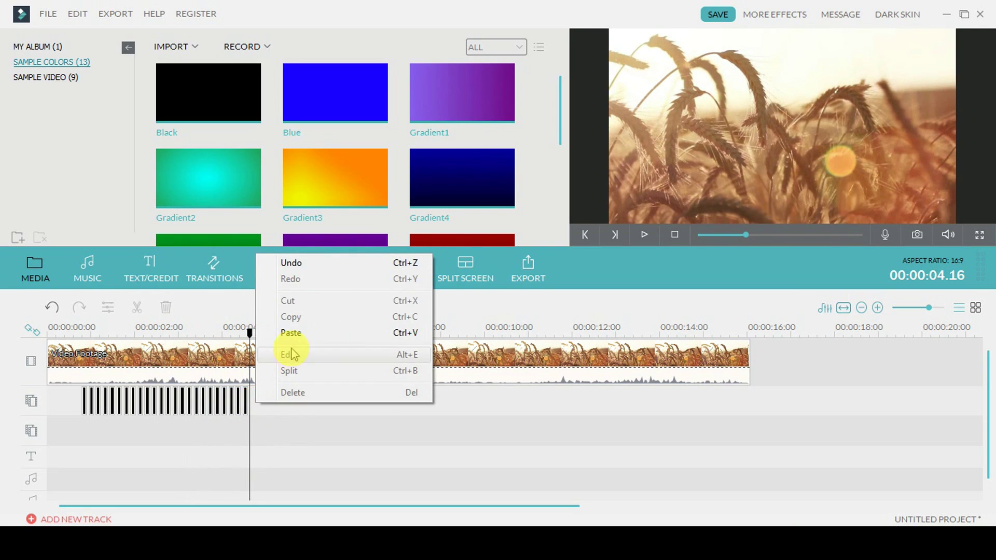
pyautogui.click(289, 336)
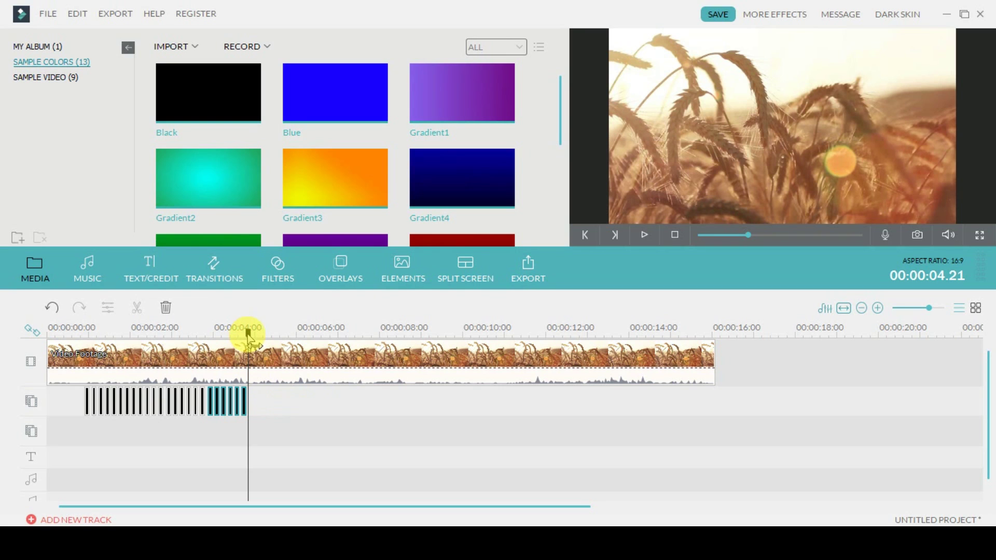
pyautogui.moveTo(250, 333); pyautogui.dragTo(316, 334)
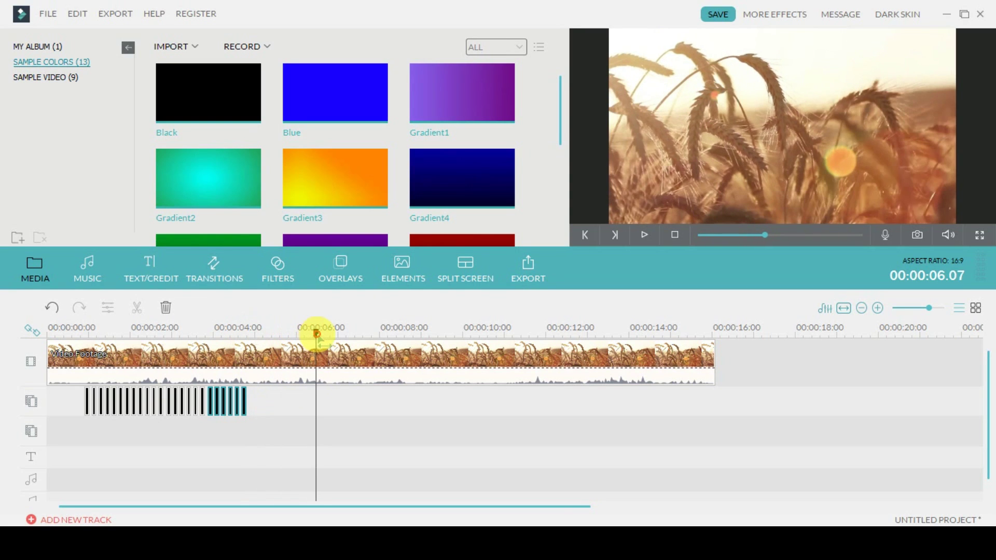
# Paste a group of black clips at the 6-second mark, plus more right after it.
pyautogui.click(338, 410)
pyautogui.rightClick(338, 408)
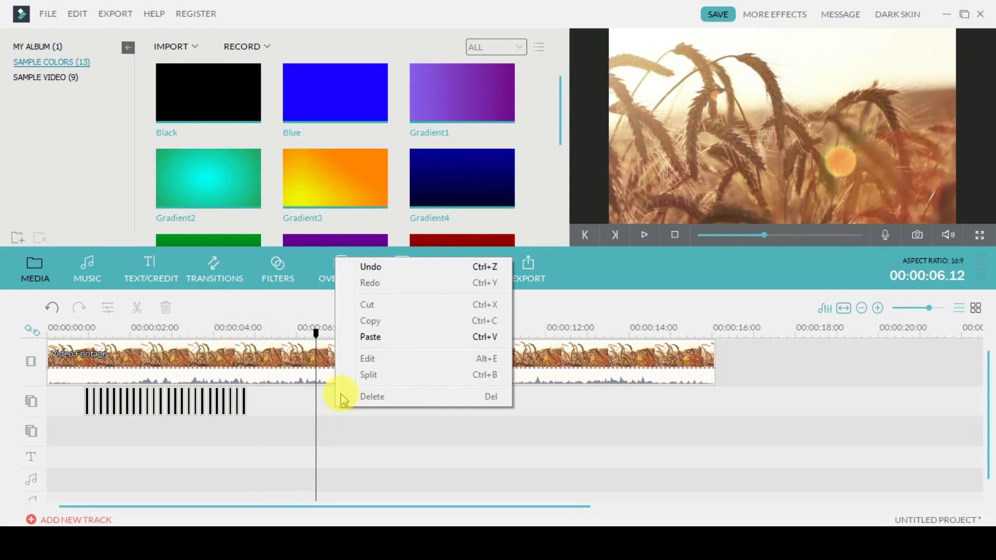
pyautogui.click(367, 338)
pyautogui.moveTo(316, 335); pyautogui.dragTo(336, 335)
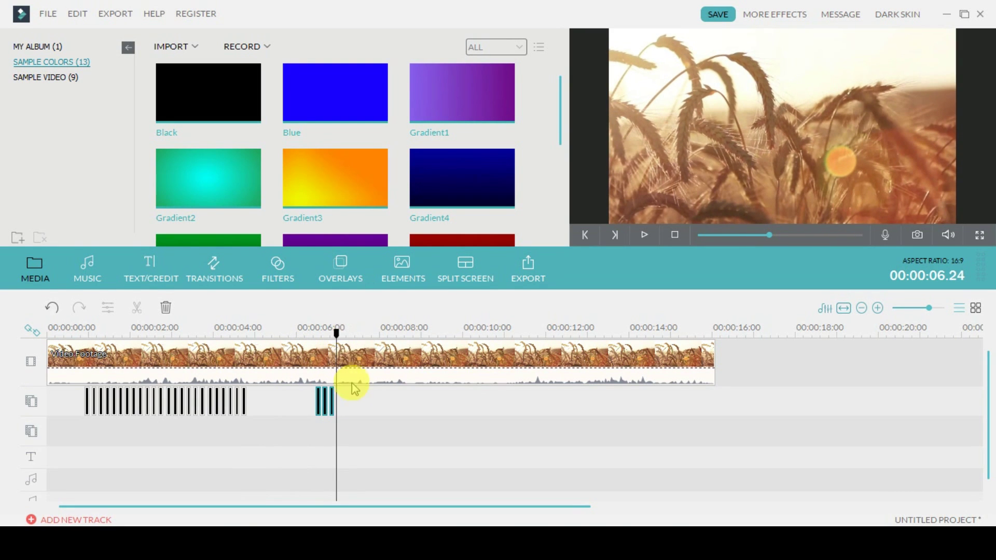
pyautogui.rightClick(344, 400)
pyautogui.click(369, 326)
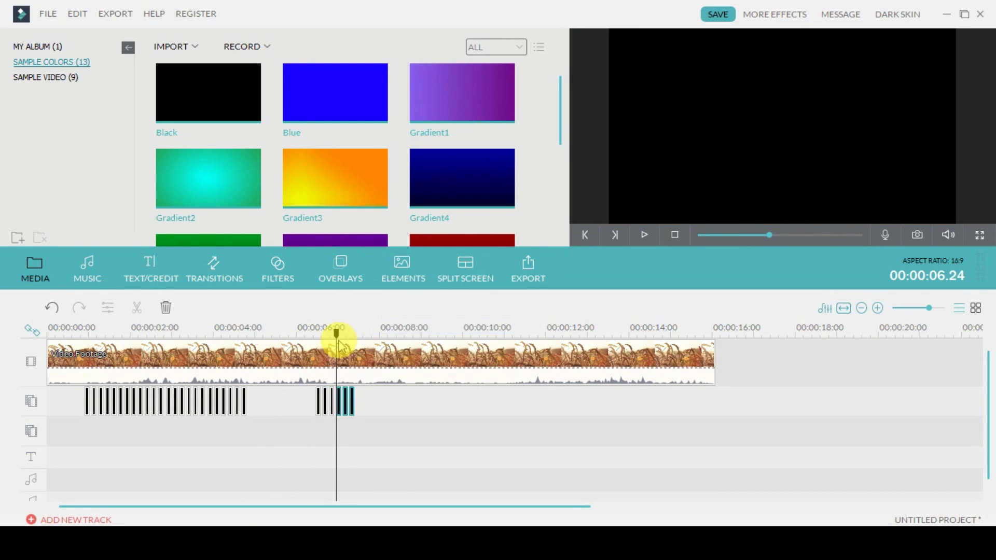
pyautogui.moveTo(337, 333); pyautogui.dragTo(388, 334)
# Copy the 6-second cluster and paste it again near 8 and 9 seconds.
pyautogui.moveTo(363, 393); pyautogui.dragTo(332, 407)
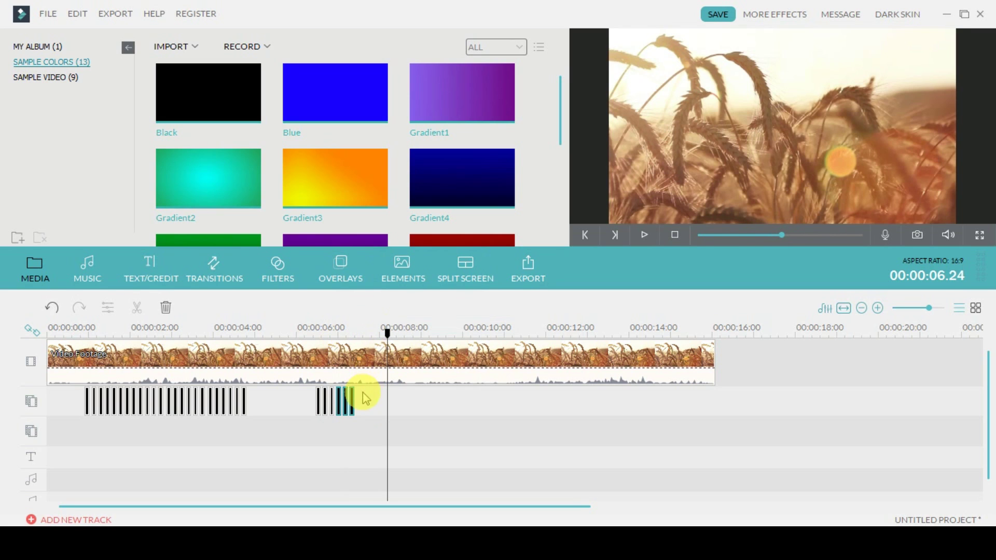
pyautogui.rightClick(321, 404)
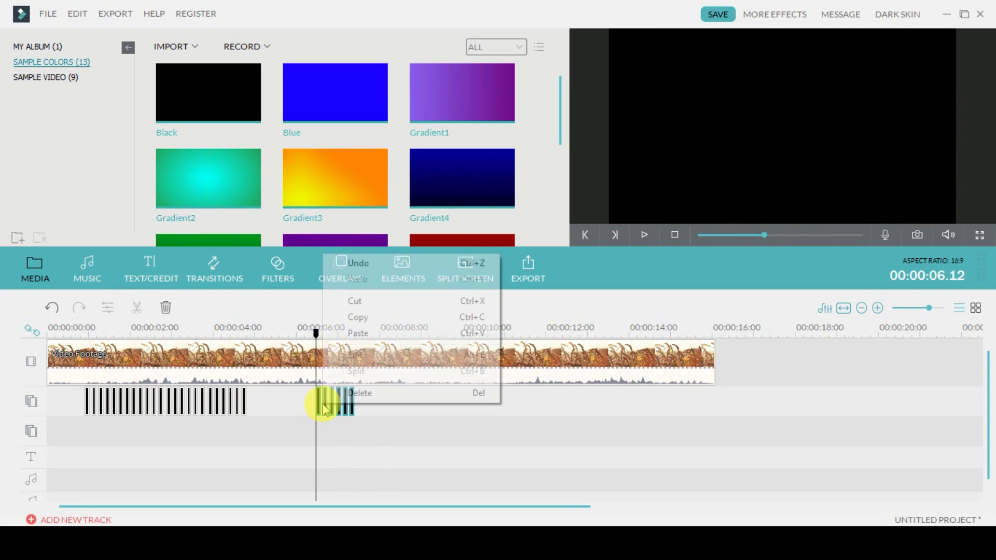
pyautogui.click(361, 318)
pyautogui.moveTo(317, 336); pyautogui.dragTo(396, 345)
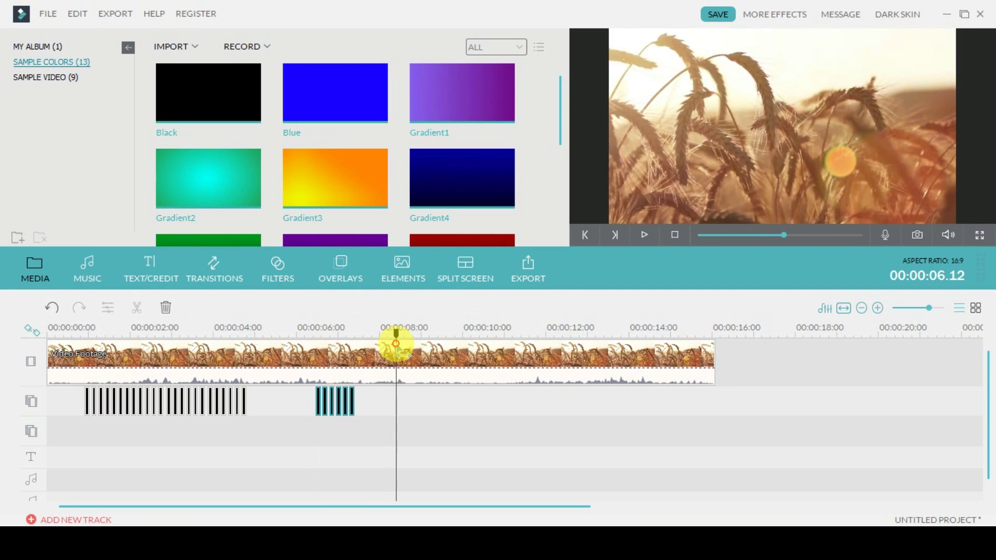
pyautogui.rightClick(409, 417)
pyautogui.click(445, 344)
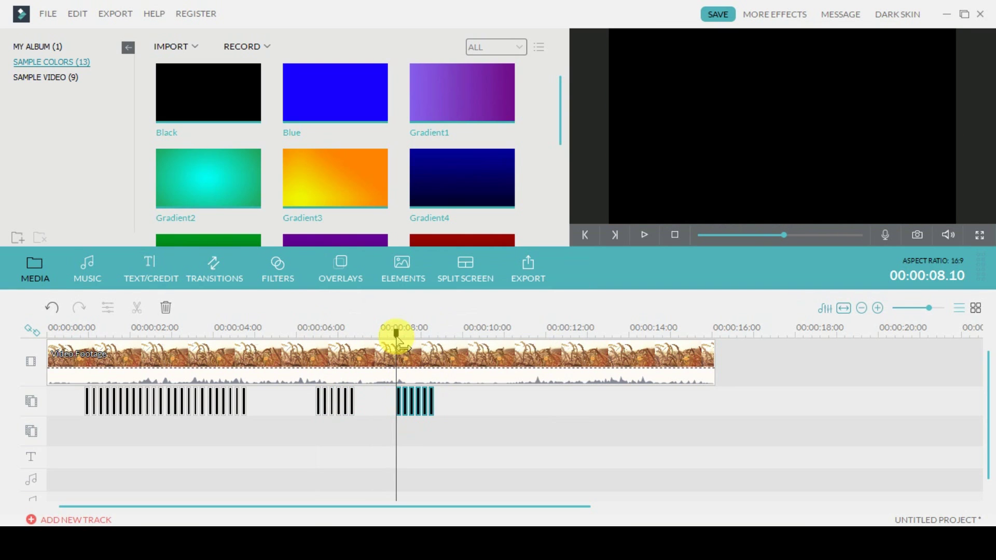
pyautogui.moveTo(396, 335); pyautogui.dragTo(445, 334)
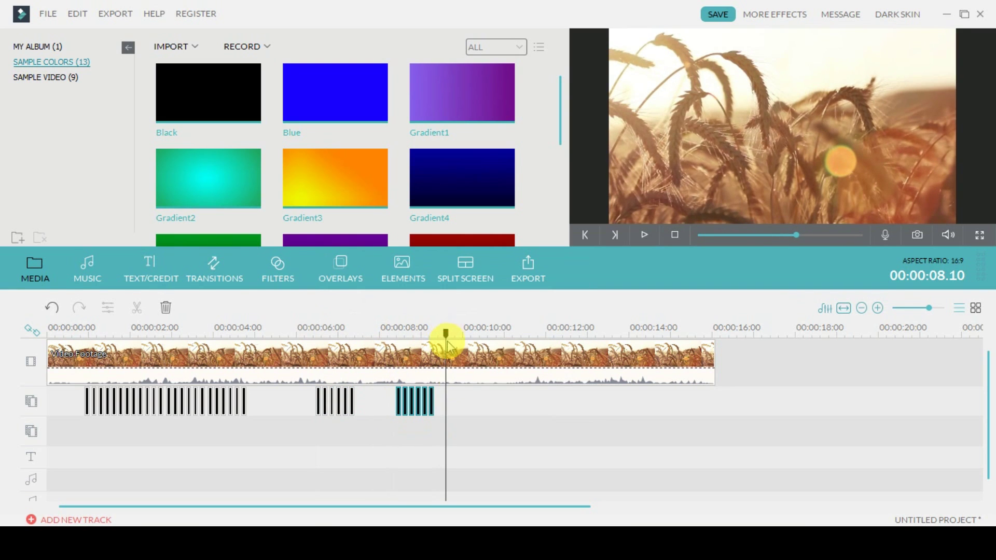
pyautogui.rightClick(456, 404)
pyautogui.click(484, 330)
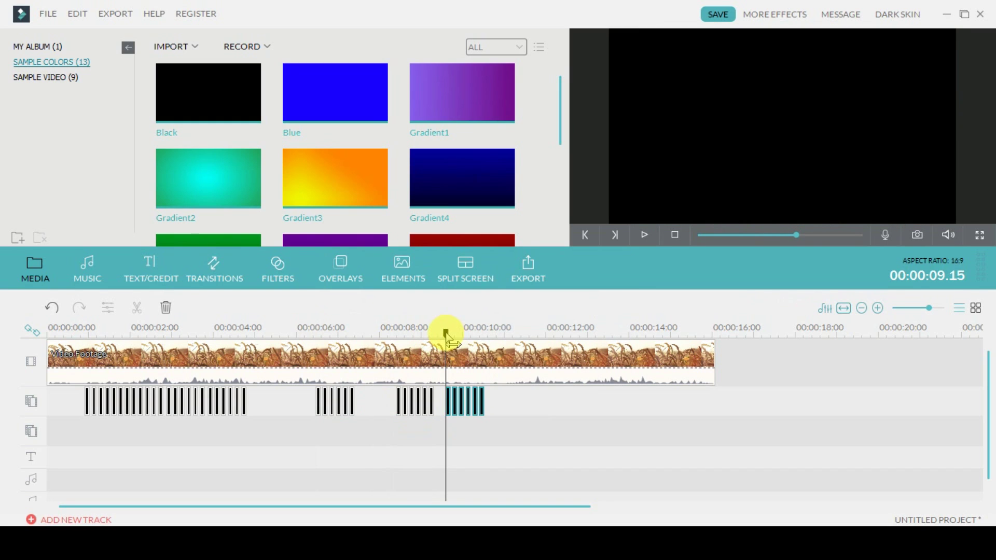
pyautogui.moveTo(445, 334); pyautogui.dragTo(503, 334)
# Split the wheat clip at 00:00:11.00, delete the later part, and return the playhead to the start.
pyautogui.click(516, 355)
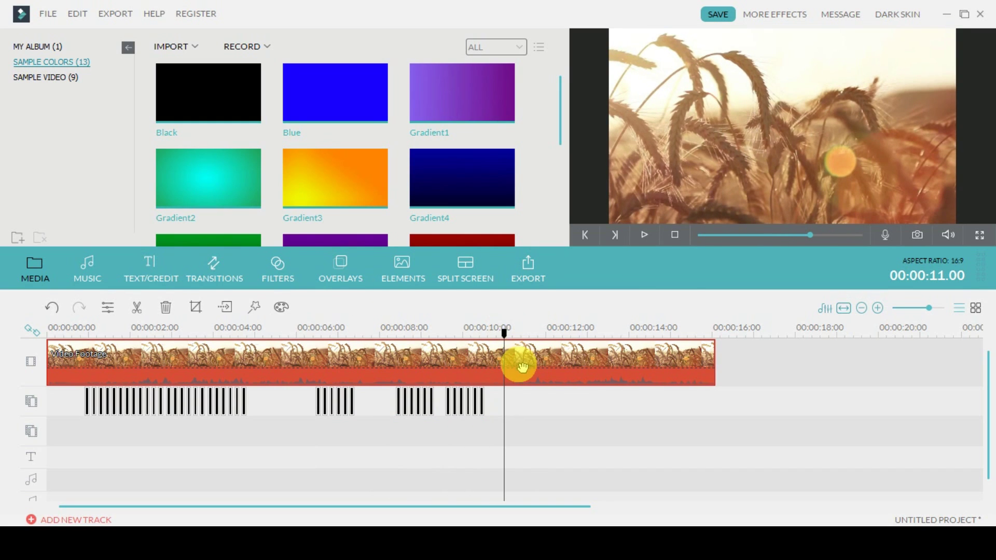
pyautogui.rightClick(519, 363)
pyautogui.click(553, 252)
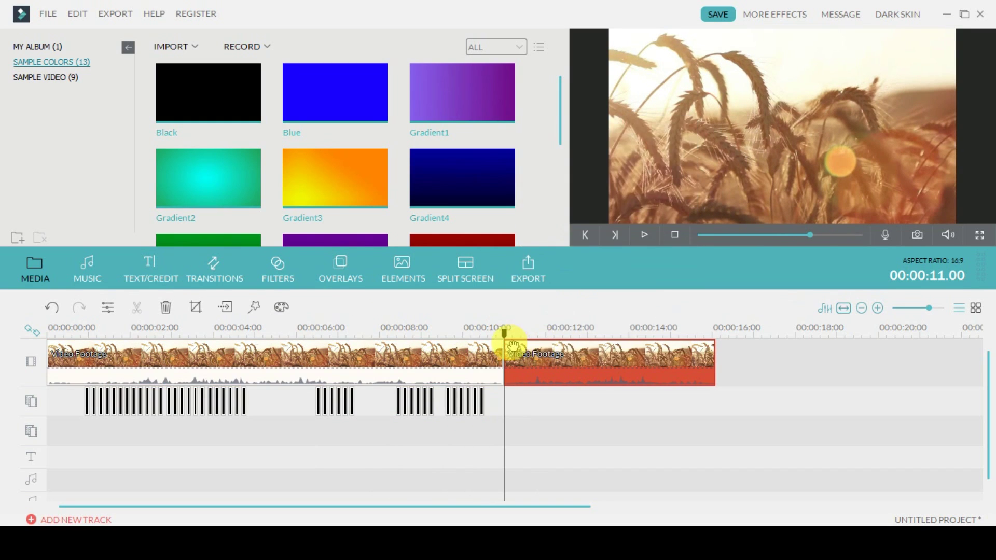
pyautogui.rightClick(541, 358)
pyautogui.click(611, 344)
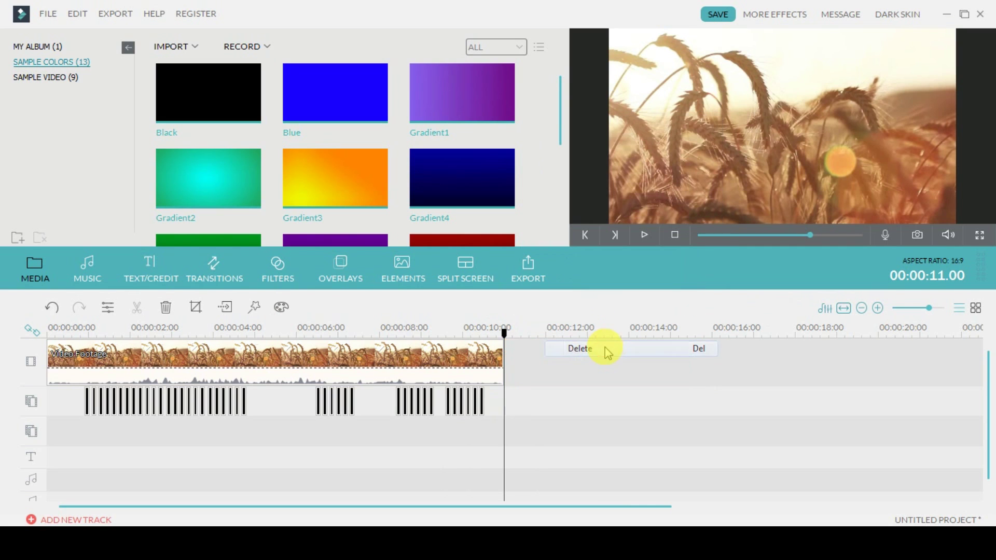
pyautogui.moveTo(505, 338); pyautogui.dragTo(6, 410)
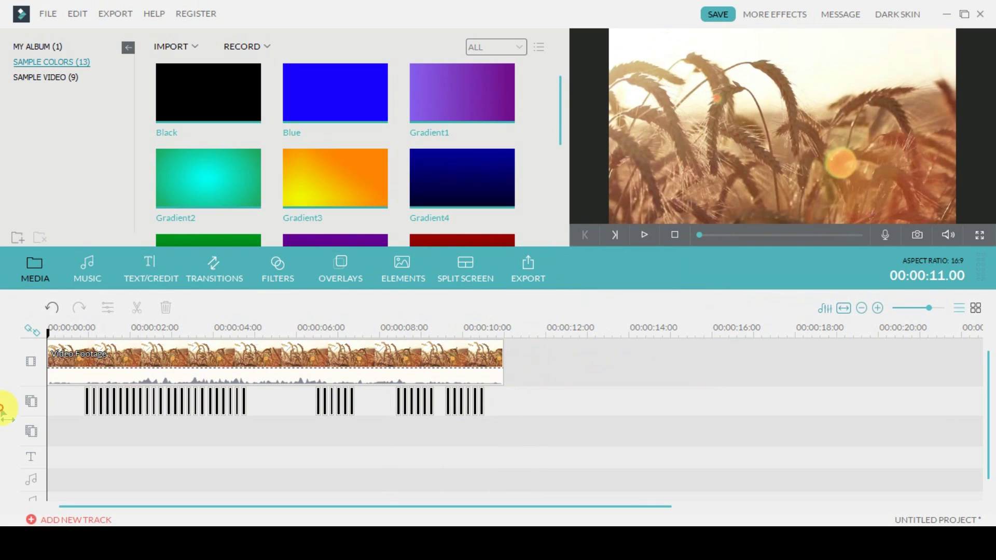
# Play back the 11-second flicker edit in the preview.
pyautogui.click(644, 236)
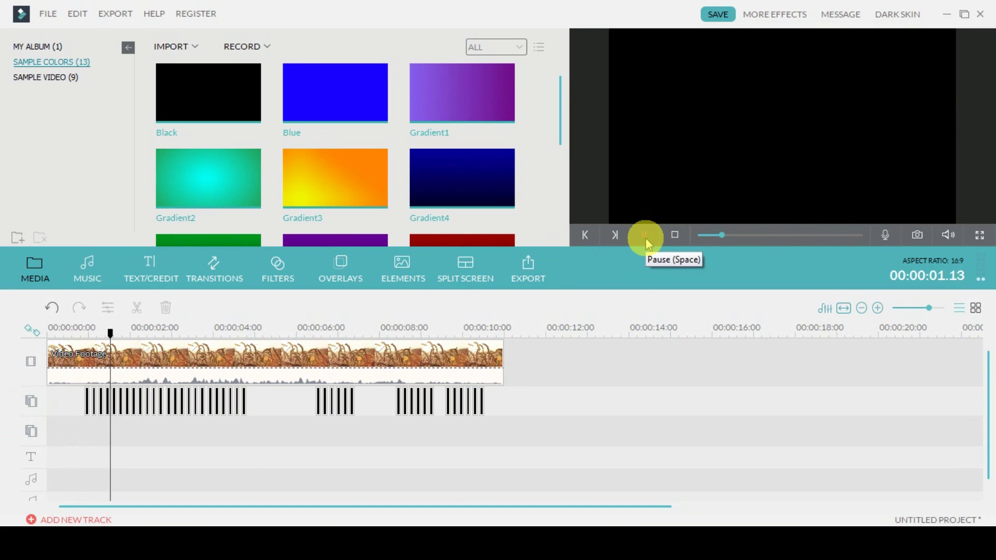